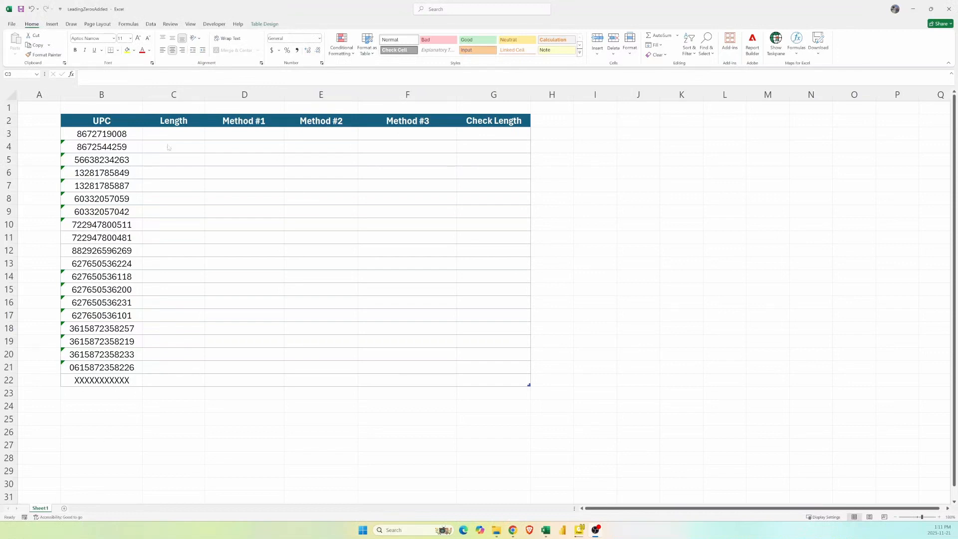
Fill the Length column with a LEN formula that counts the characters of each row's UPC.
{"action": "left_click", "coordinate": [161, 134]}
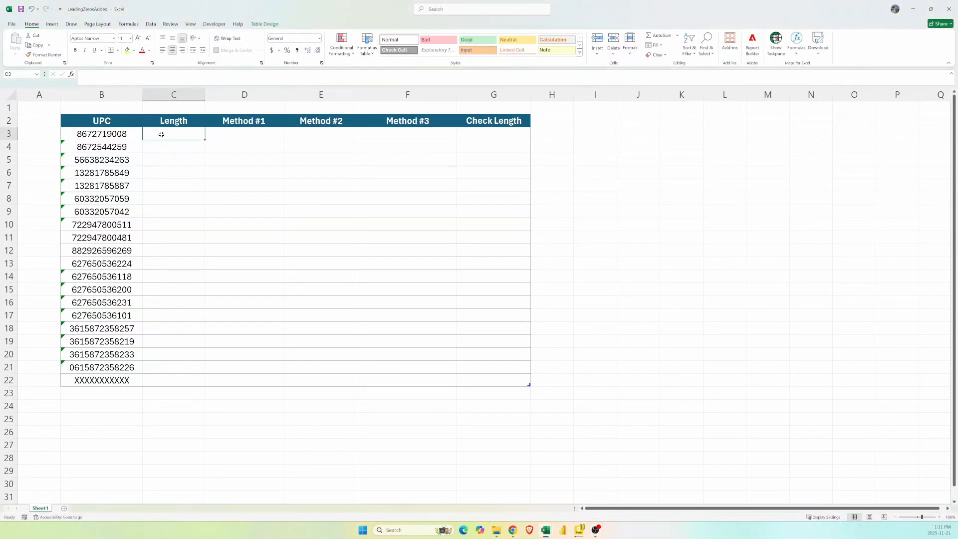
{"action": "type", "text": "=len("}
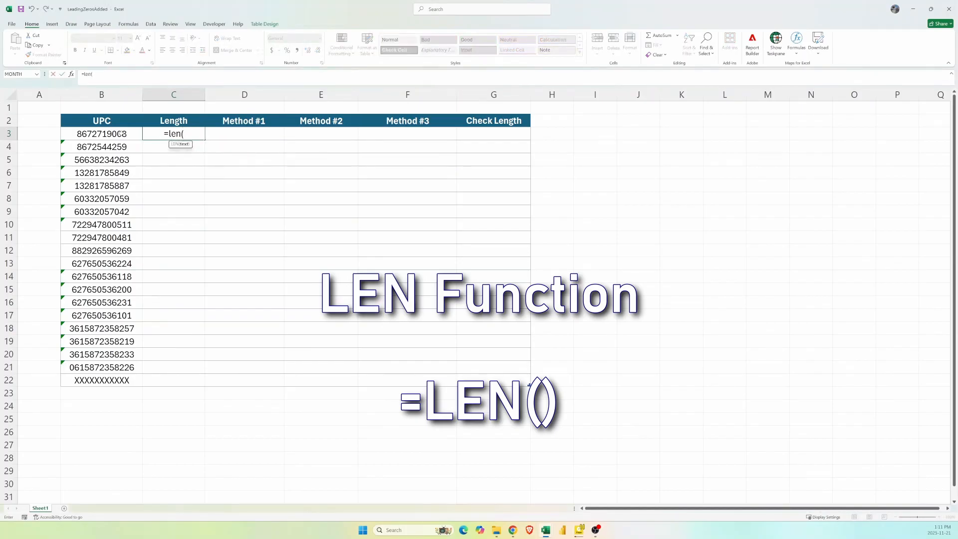
{"action": "left_click", "coordinate": [121, 134]}
{"action": "type", "text": ")"}
{"action": "key", "text": "Return"}
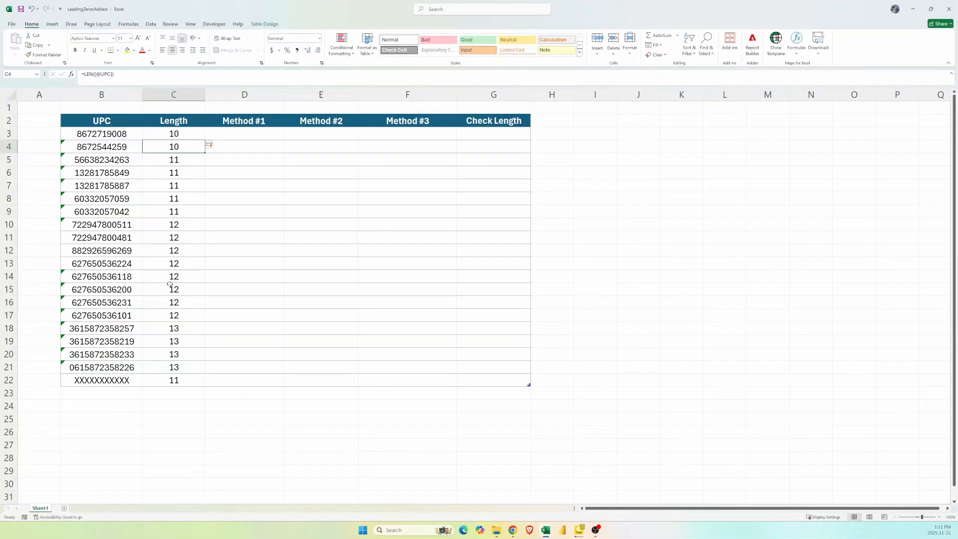
Start a nested IF formula in Method #1 that prefixes "000" to the UPC when its Length equals 10.
{"action": "left_click", "coordinate": [220, 132]}
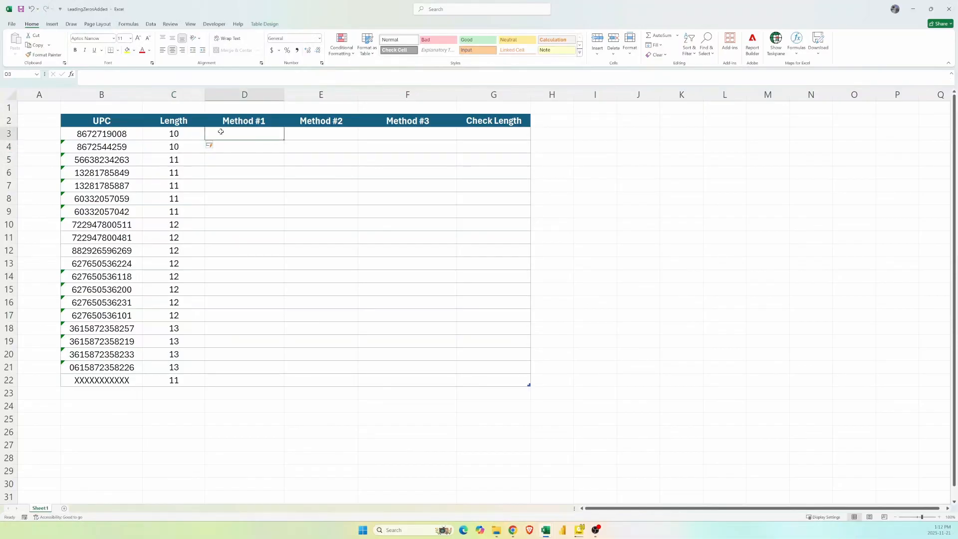
{"action": "type", "text": "=if("}
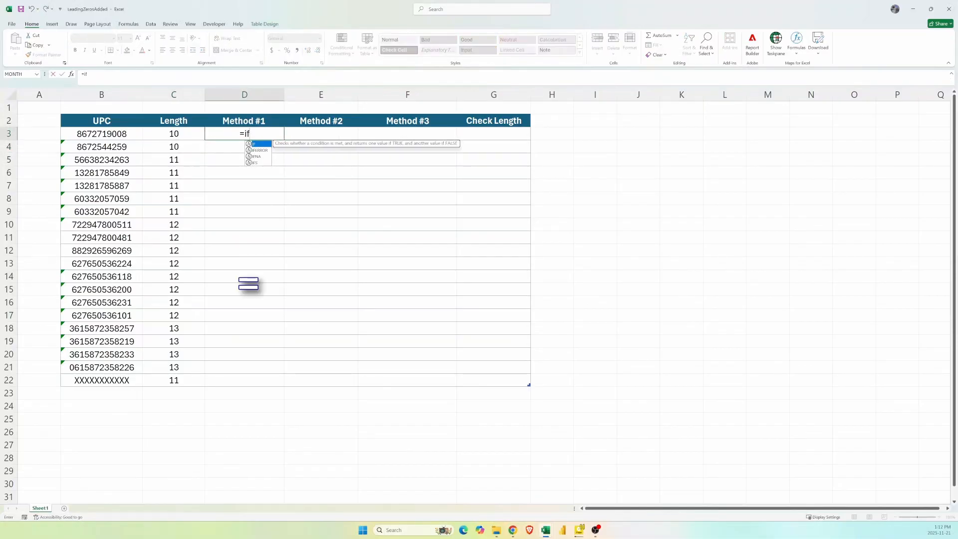
{"action": "left_click", "coordinate": [194, 135]}
{"action": "type", "text": "=10,"}
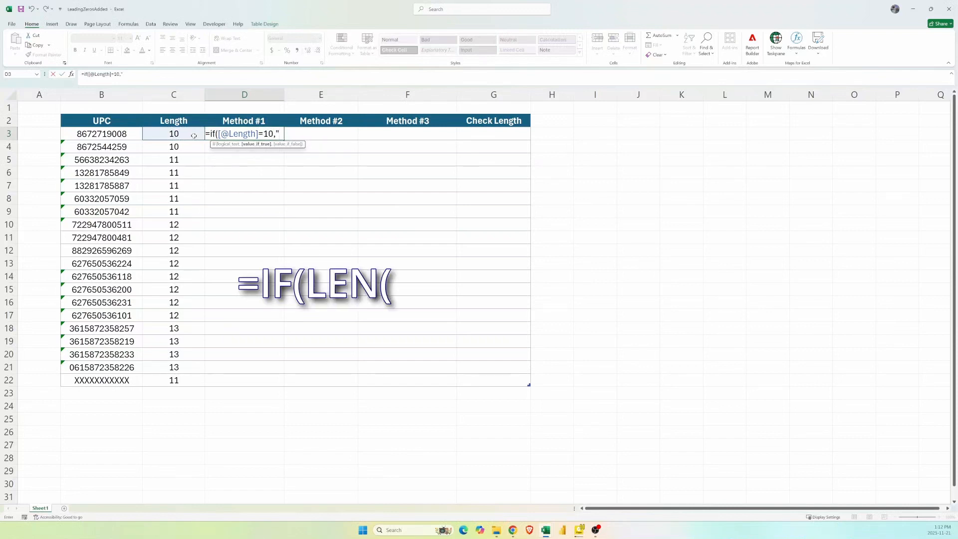
{"action": "type", "text": "\"000\"&"}
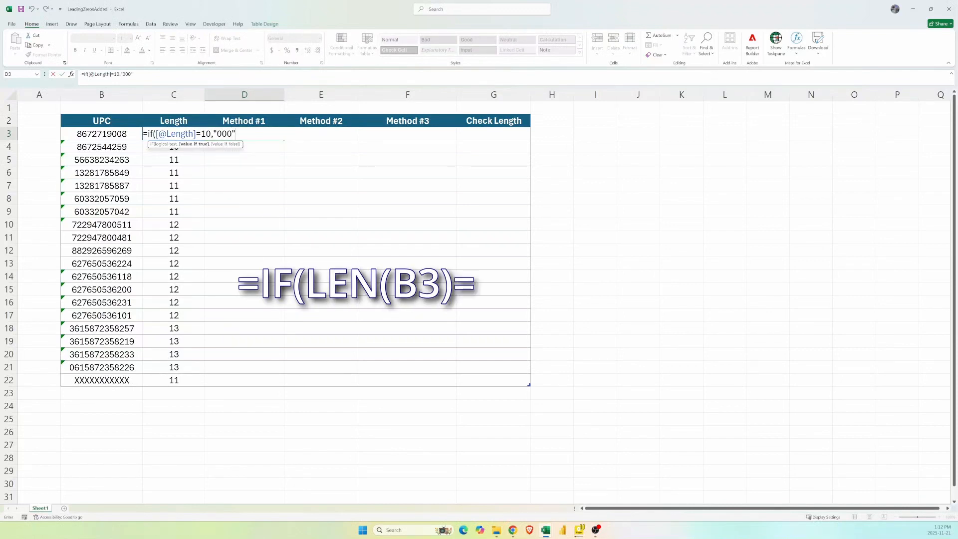
{"action": "left_click", "coordinate": [121, 134]}
{"action": "type", "text": ","}
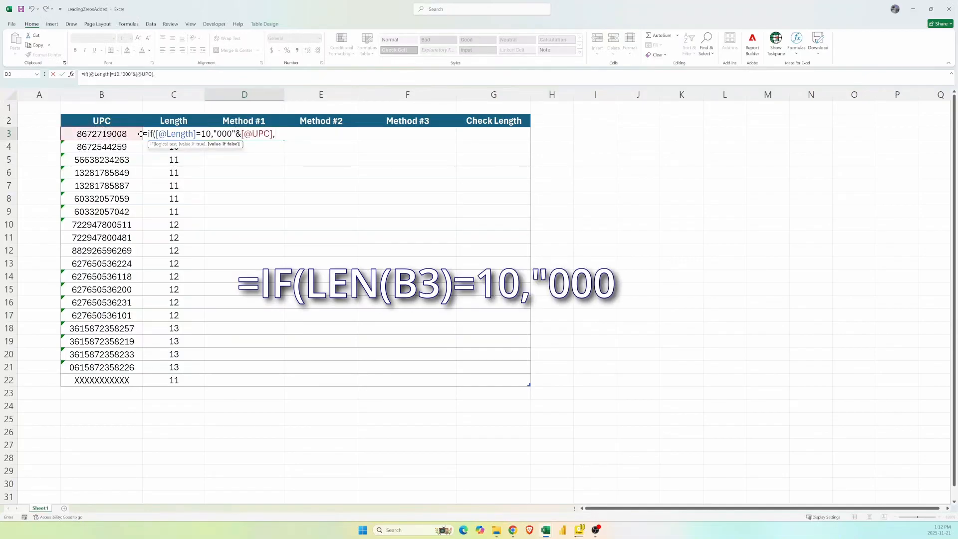
{"action": "type", "text": "if("}
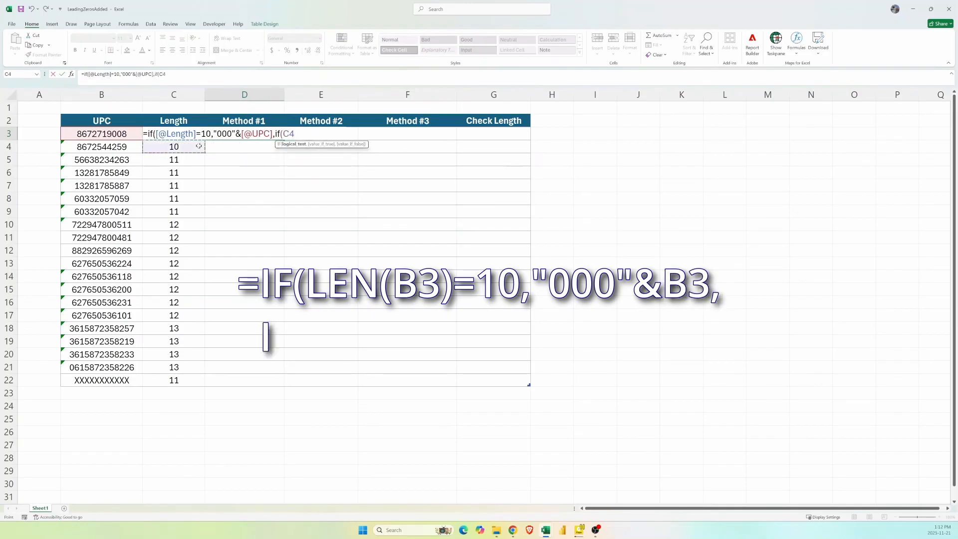
Add a second IF condition to the Method #1 formula prefixing "00" to the UPC when Length equals 11.
{"action": "key", "text": "Left"}
{"action": "type", "text": "=1"}
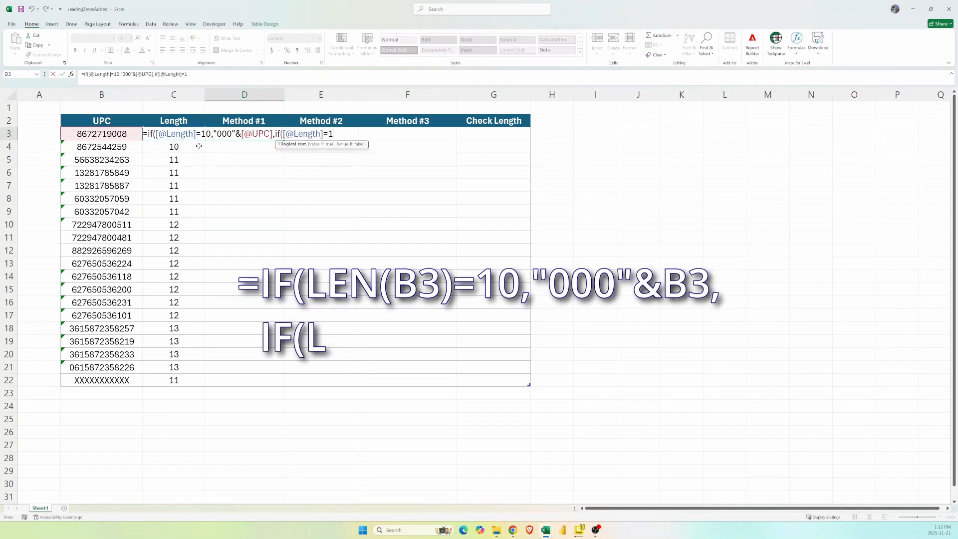
{"action": "type", "text": "1,\"00"}
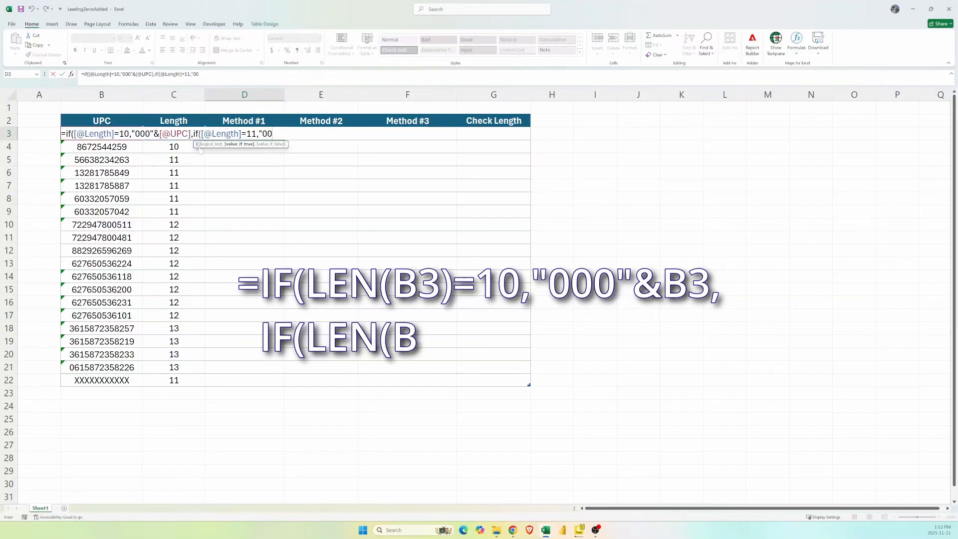
{"action": "type", "text": "\"&"}
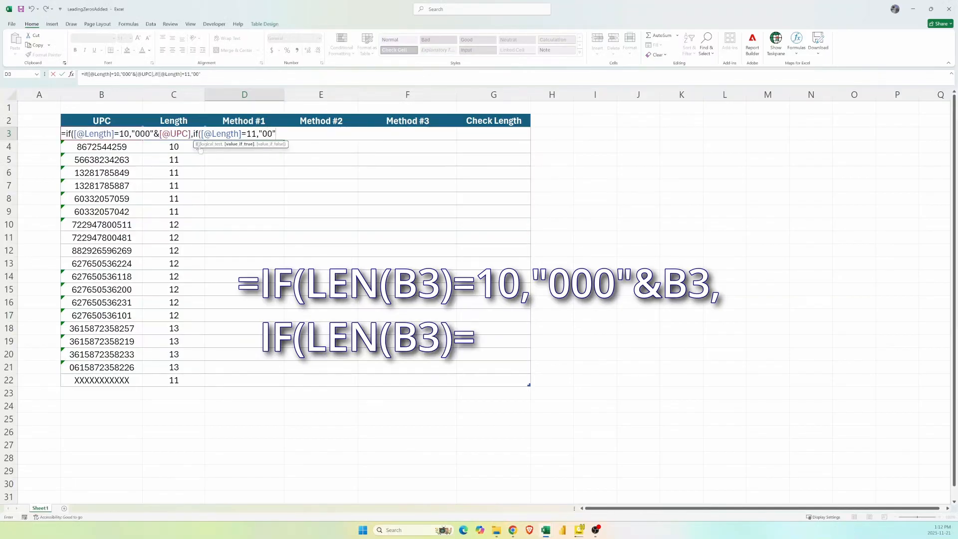
{"action": "type", "text": "[@UPC],"}
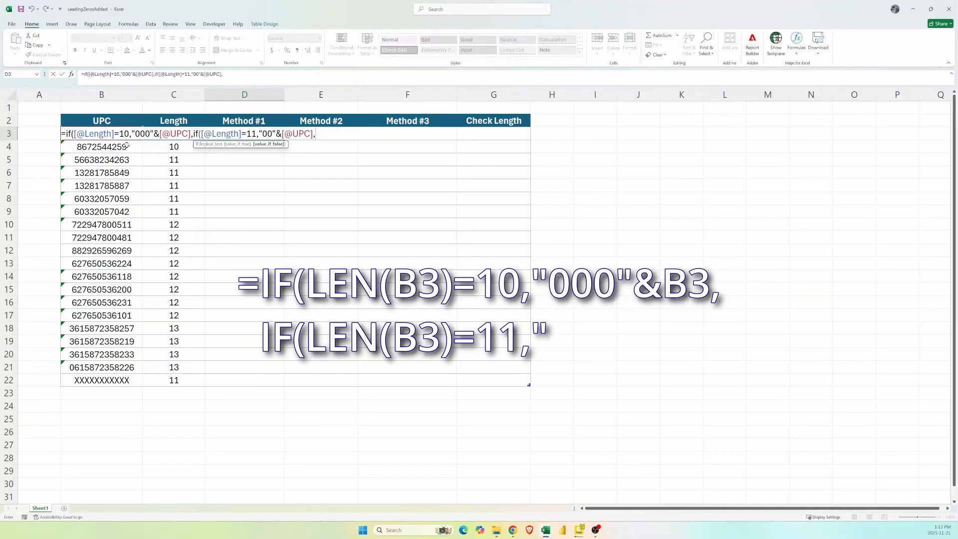
{"action": "type", "text": "if"}
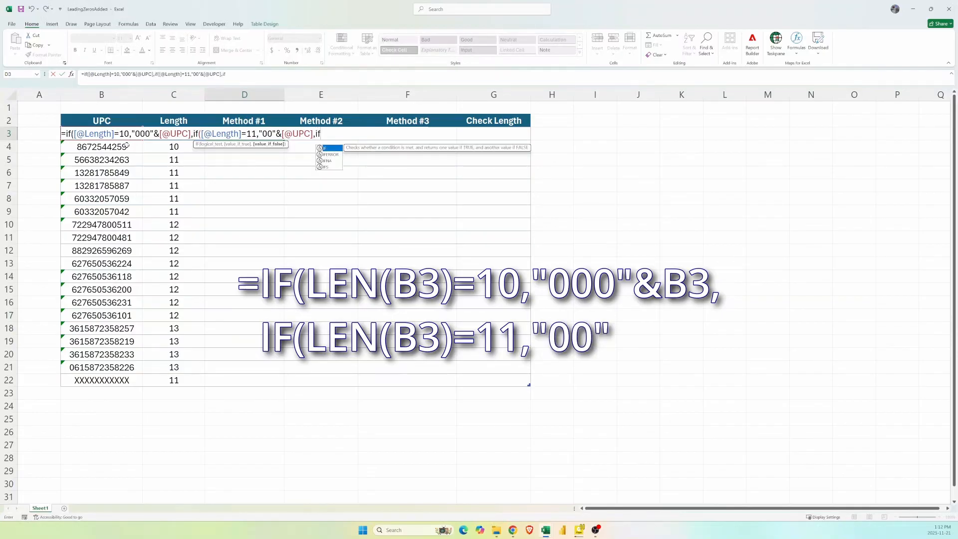
{"action": "type", "text": "("}
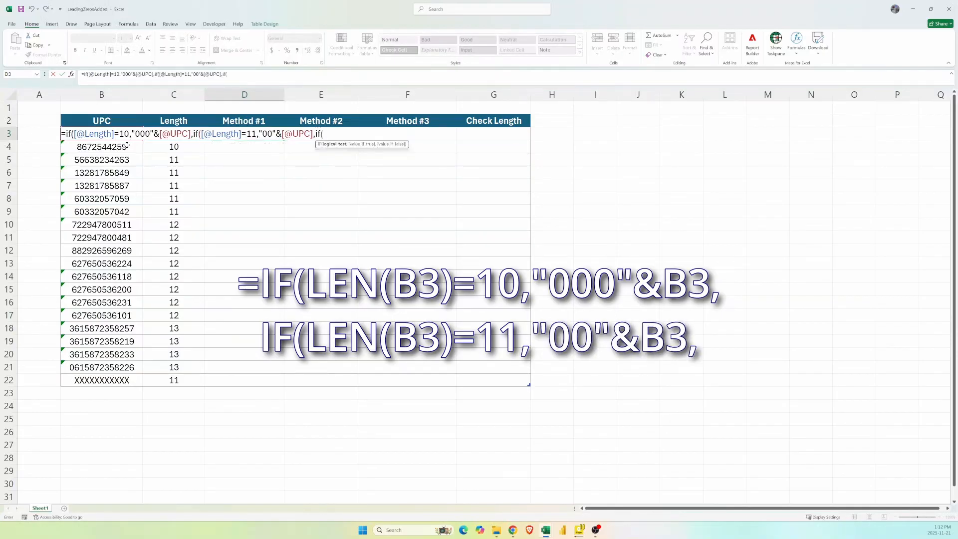
{"action": "type", "text": "c3=12,"}
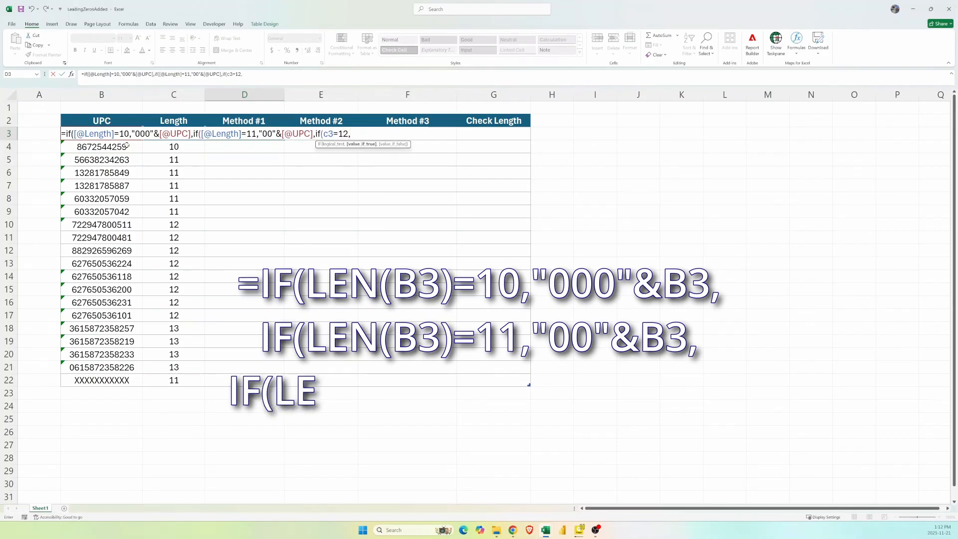
{"action": "type", "text": "\"0"}
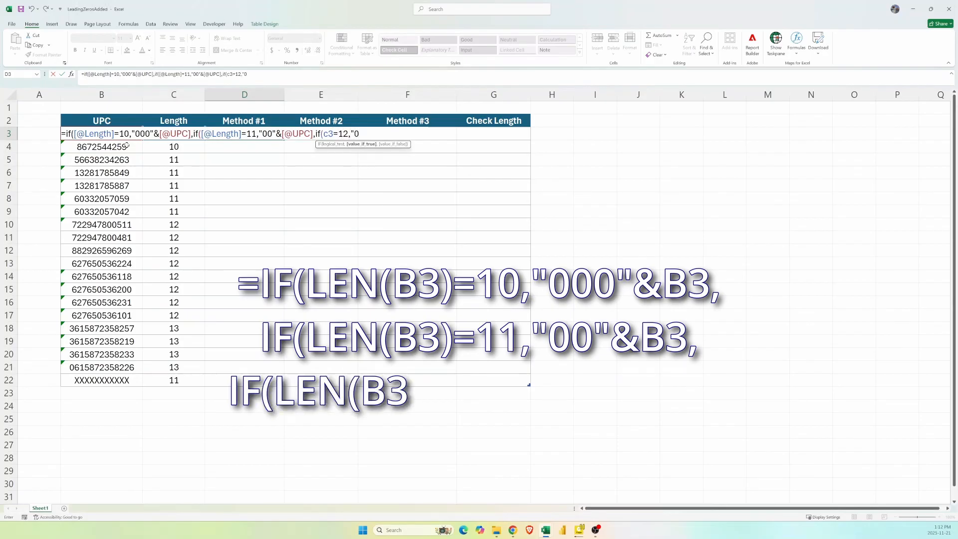
{"action": "type", "text": "\"&"}
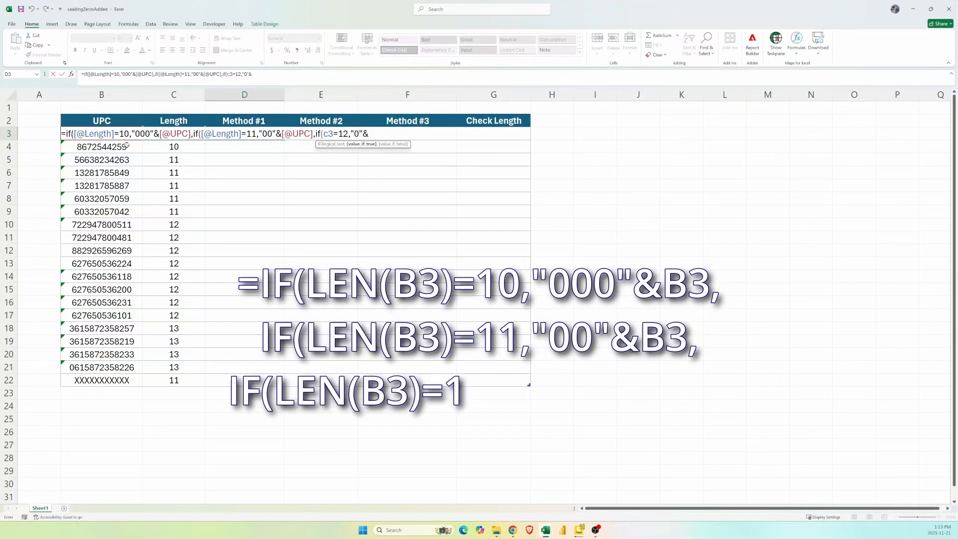
{"action": "type", "text": "b3,"}
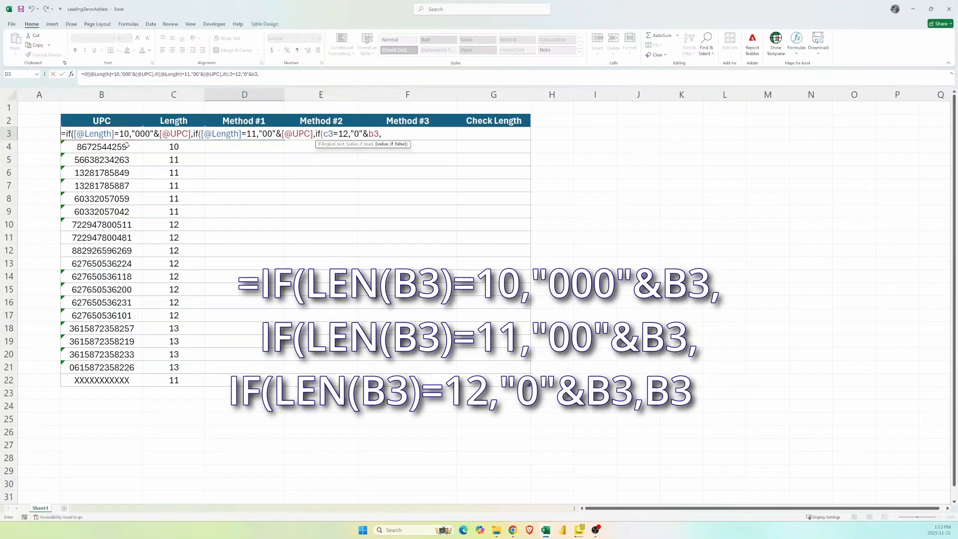
Complete the Method #1 formula with a third IF prefixing "0" when Length is 12, otherwise returning the UPC, and enter it.
{"action": "type", "text": "b3"}
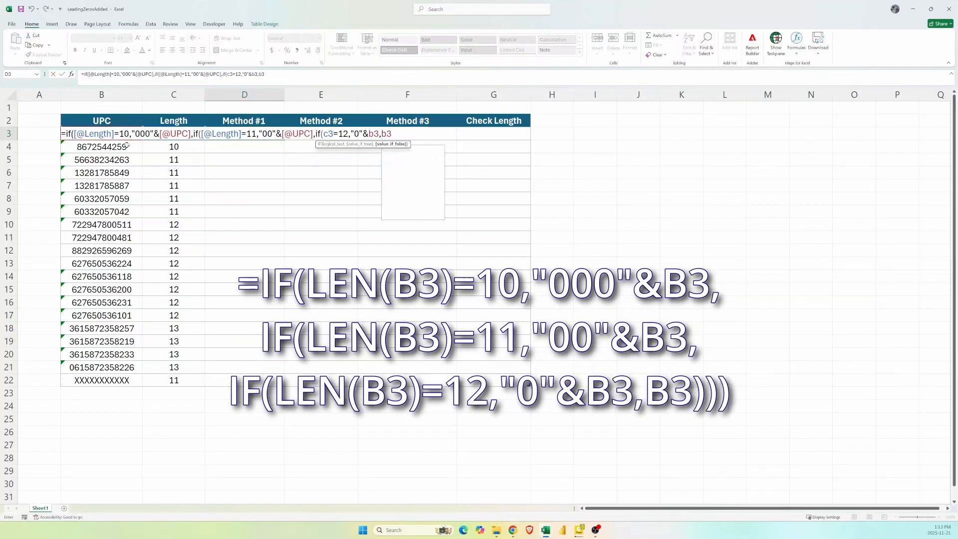
{"action": "type", "text": ")))"}
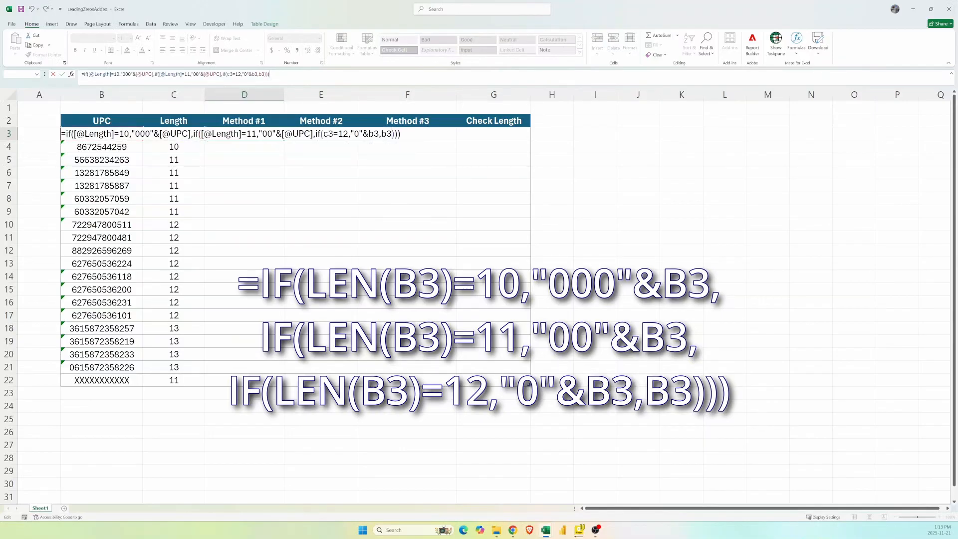
{"action": "type", "text": ")"}
{"action": "key", "text": "Return"}
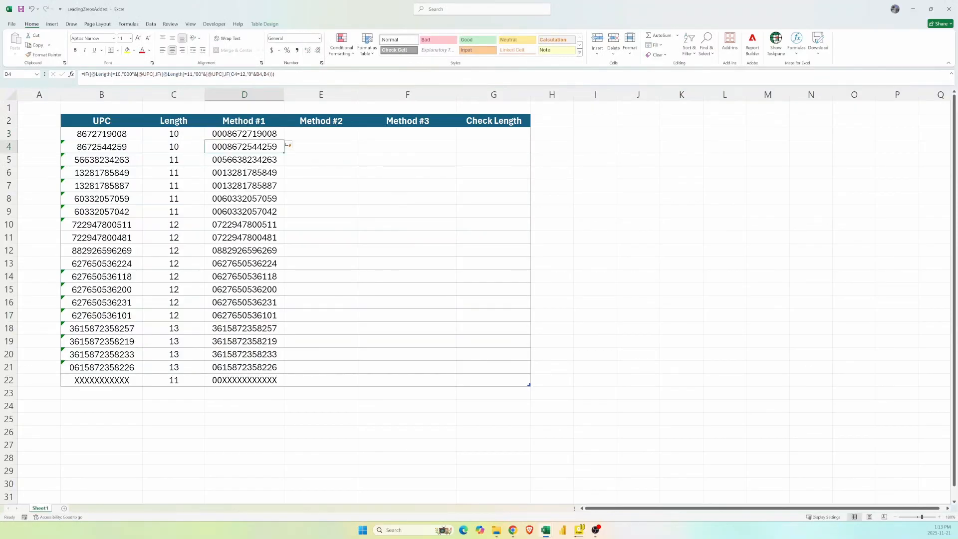
Fill the Check Length column with a LEN formula measuring each row's Method #1 result.
{"action": "key", "text": "Up"}
{"action": "key", "text": "Right"}
{"action": "key", "text": "Right"}
{"action": "key", "text": "Right"}
{"action": "key", "text": "Right"}
{"action": "key", "text": "Left"}
{"action": "type", "text": "="}
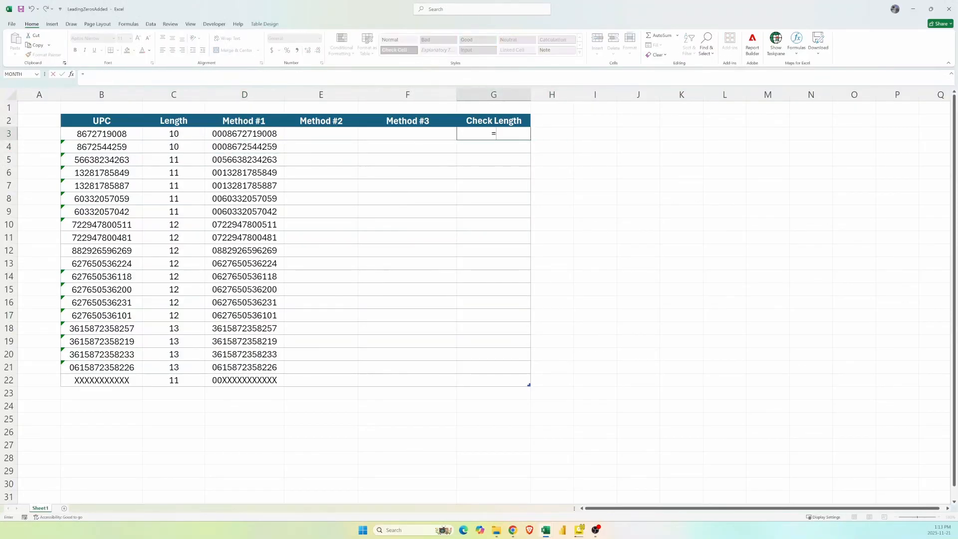
{"action": "type", "text": "LEN("}
{"action": "left_click", "coordinate": [244, 133]}
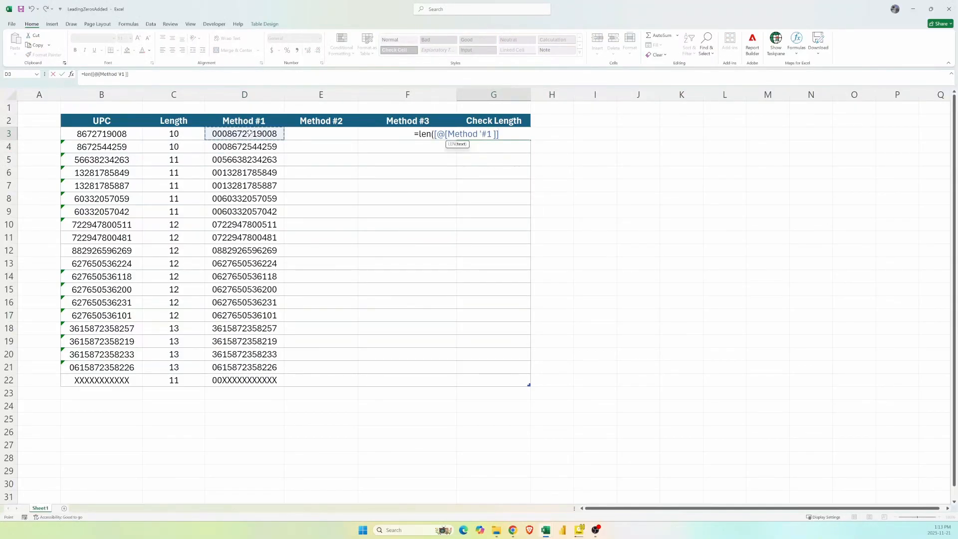
{"action": "key", "text": "Return"}
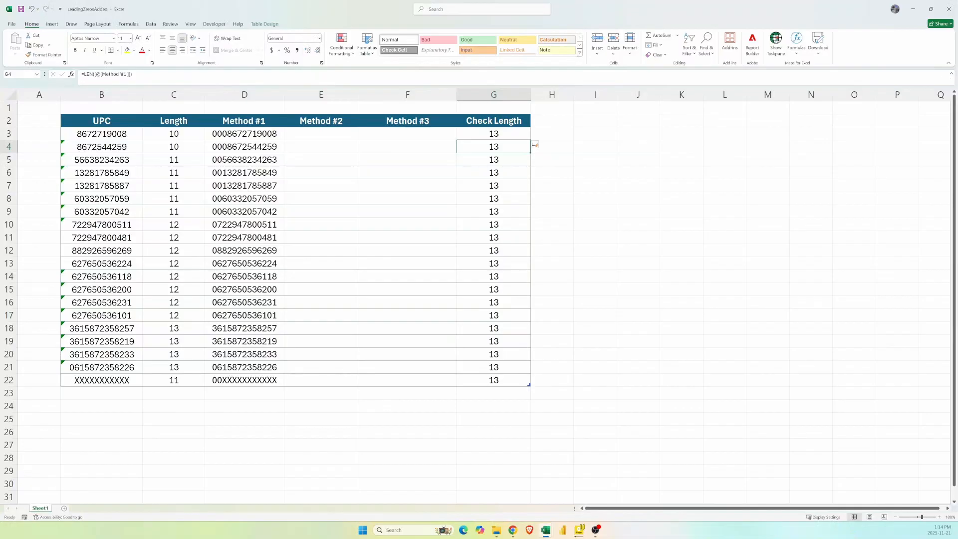
{"action": "left_click", "coordinate": [335, 134]}
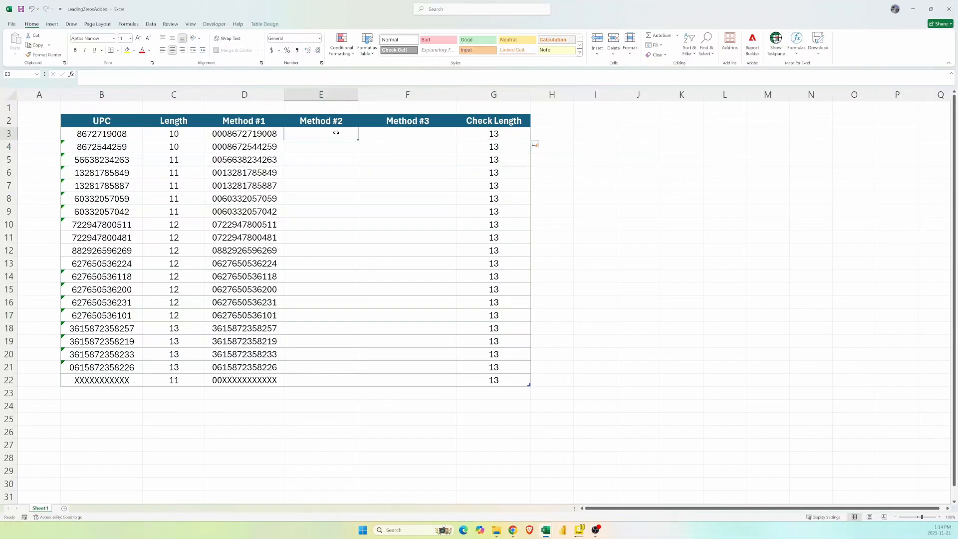
{"action": "type", "text": "=tex"}
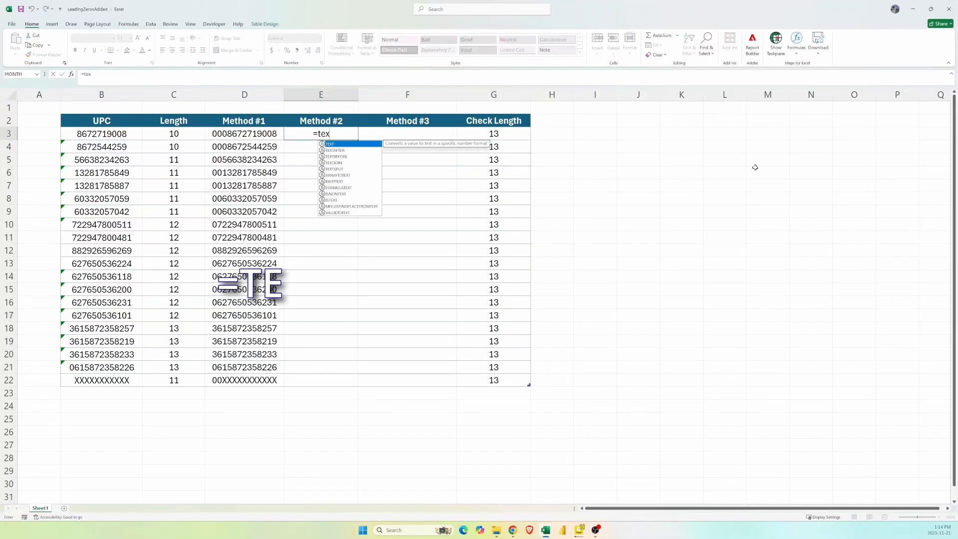
{"action": "key", "text": "Tab"}
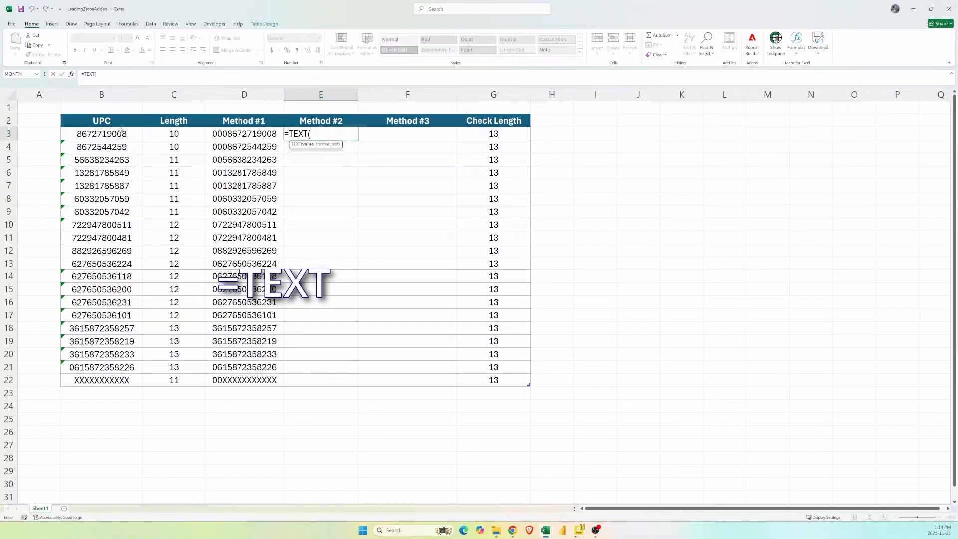
{"action": "left_click", "coordinate": [121, 131]}
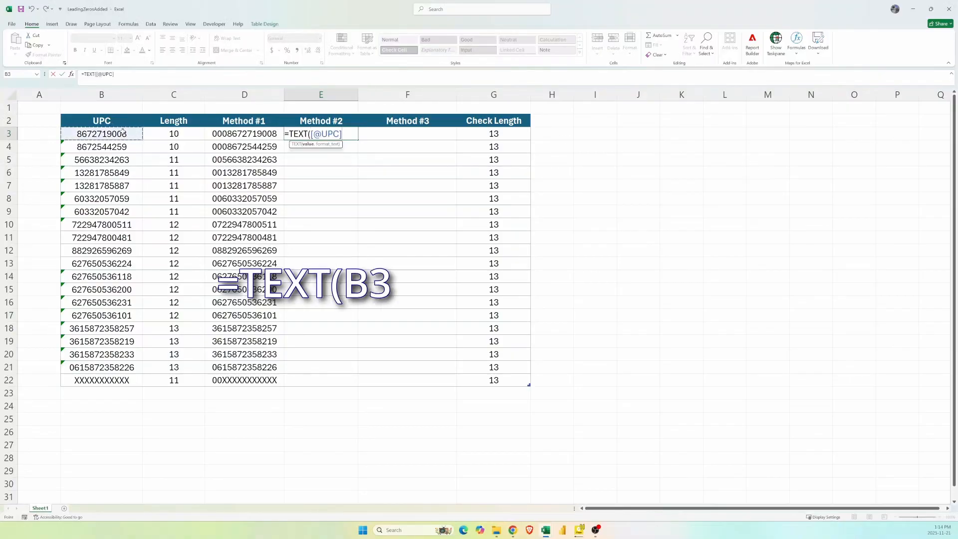
{"action": "type", "text": ","}
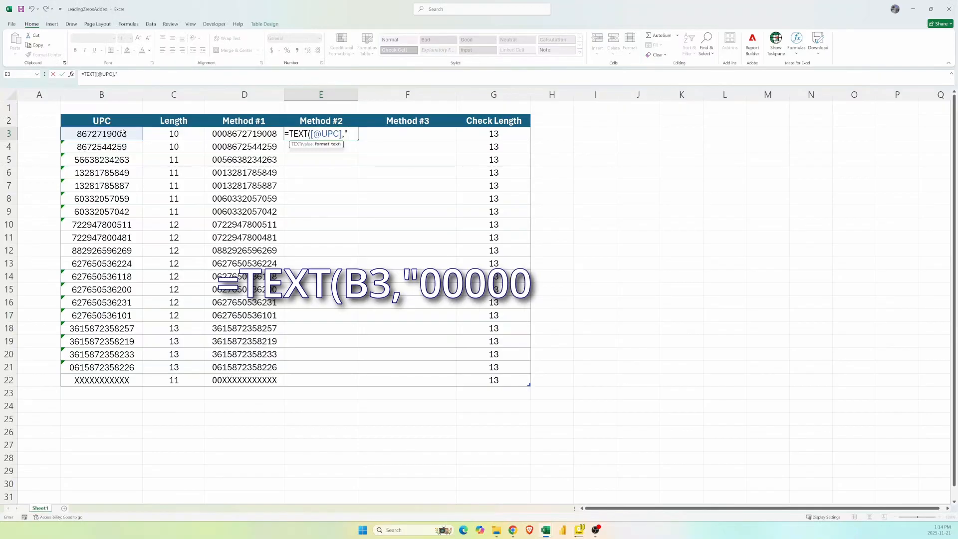
{"action": "type", "text": "00000"}
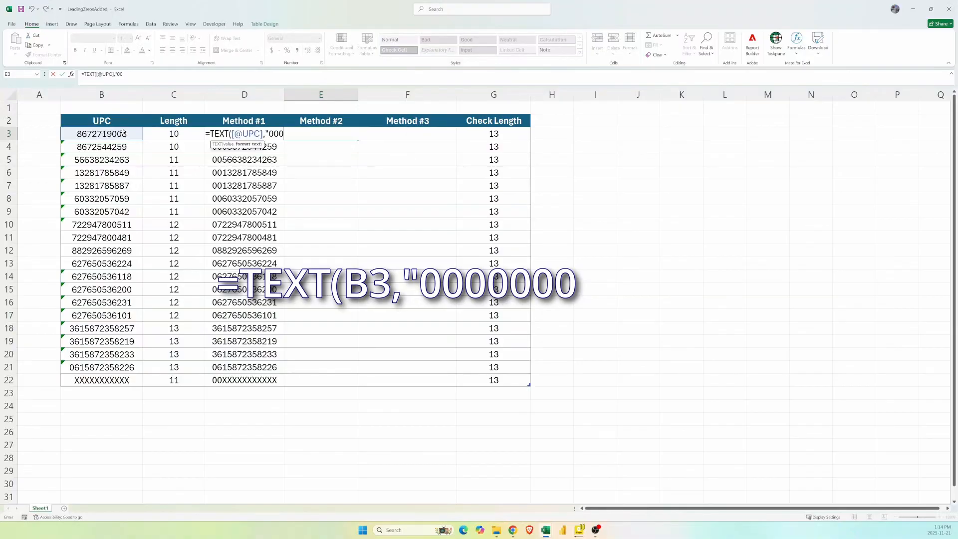
{"action": "type", "text": "00000000"}
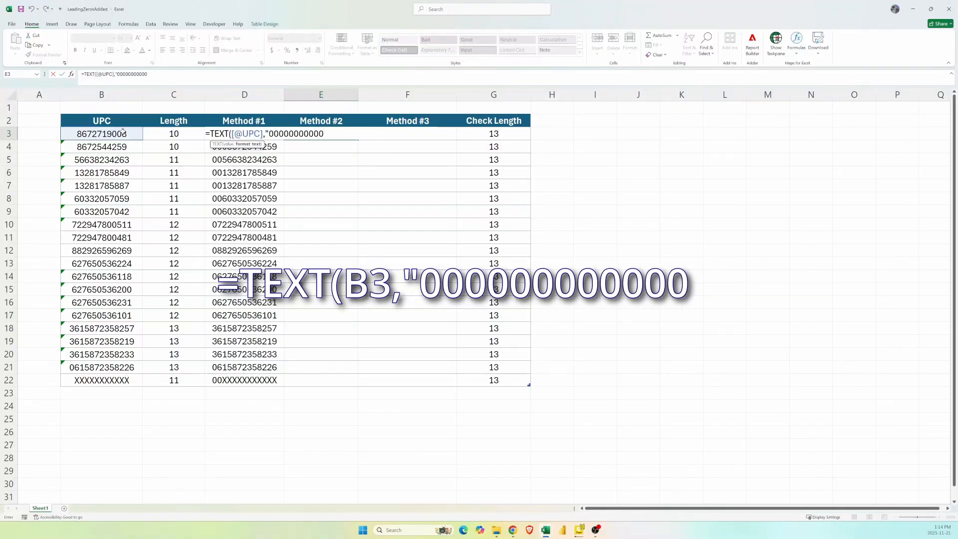
{"action": "type", "text": "00\""}
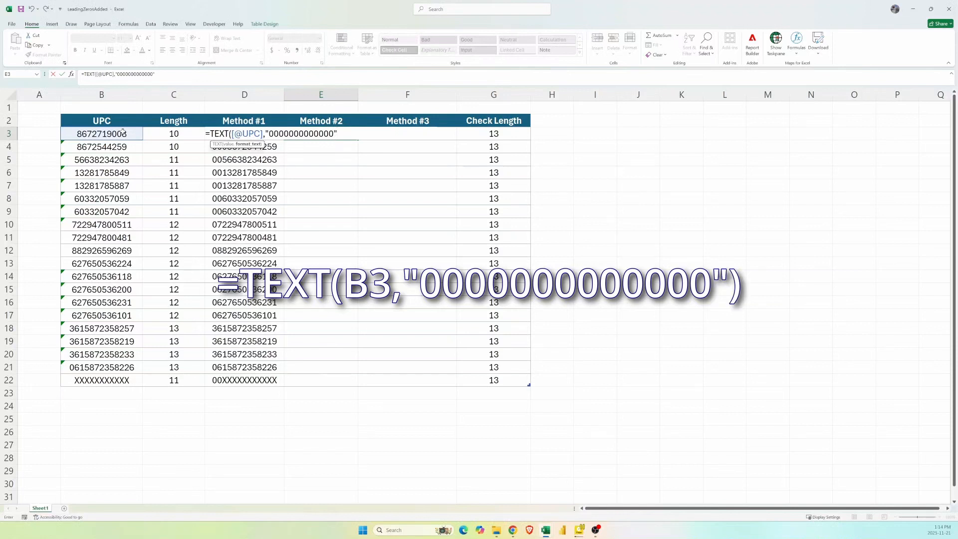
{"action": "type", "text": ")"}
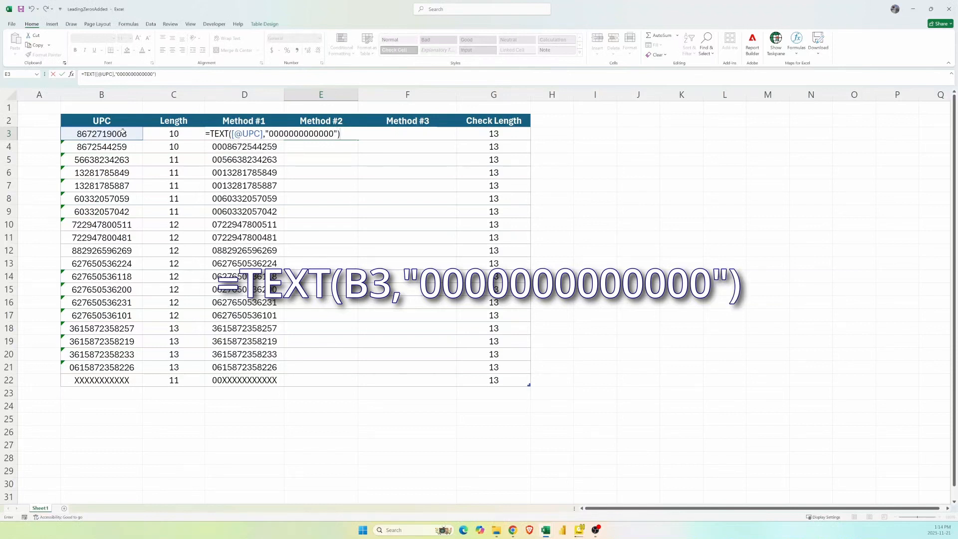
{"action": "key", "text": "Return"}
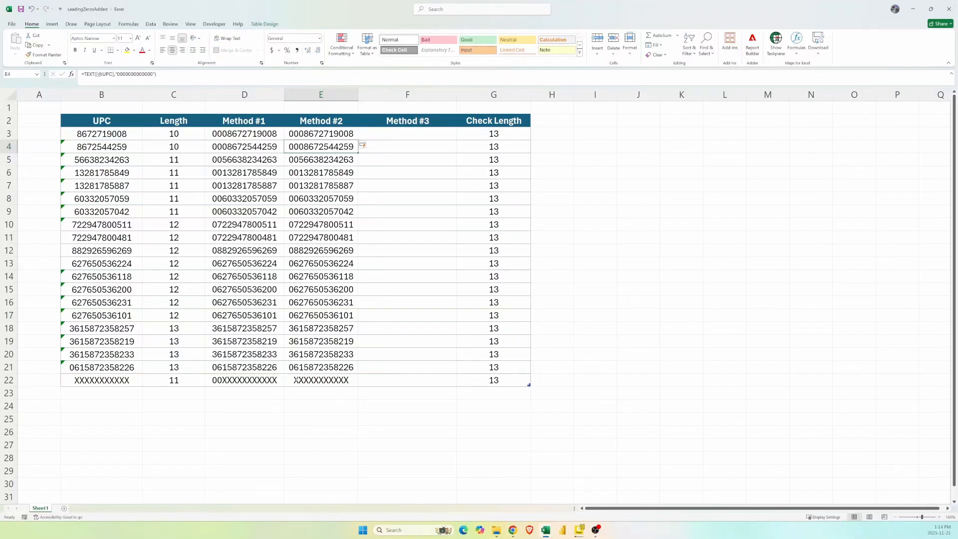
Change the Check Length column's LEN formula to measure each row's Method #2 result.
{"action": "left_click", "coordinate": [507, 134]}
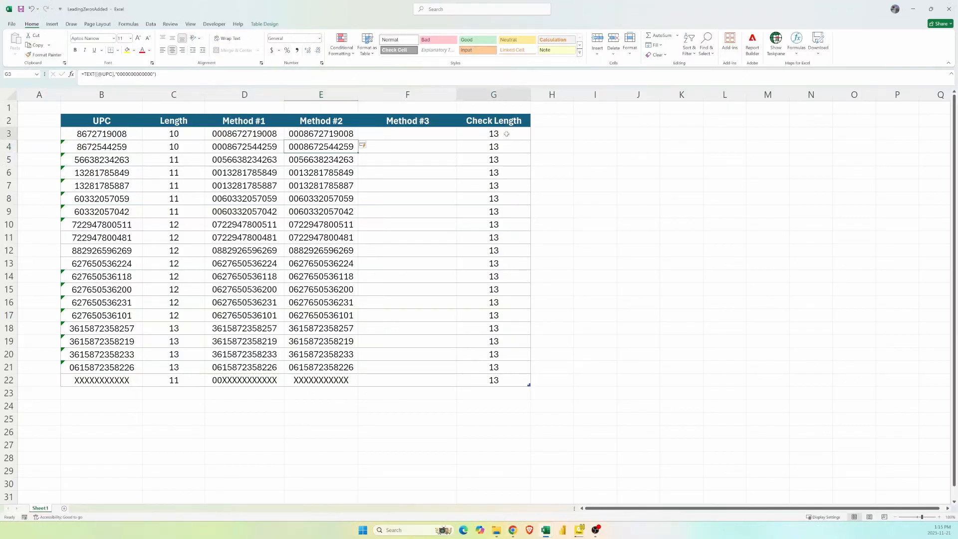
{"action": "type", "text": "=len"}
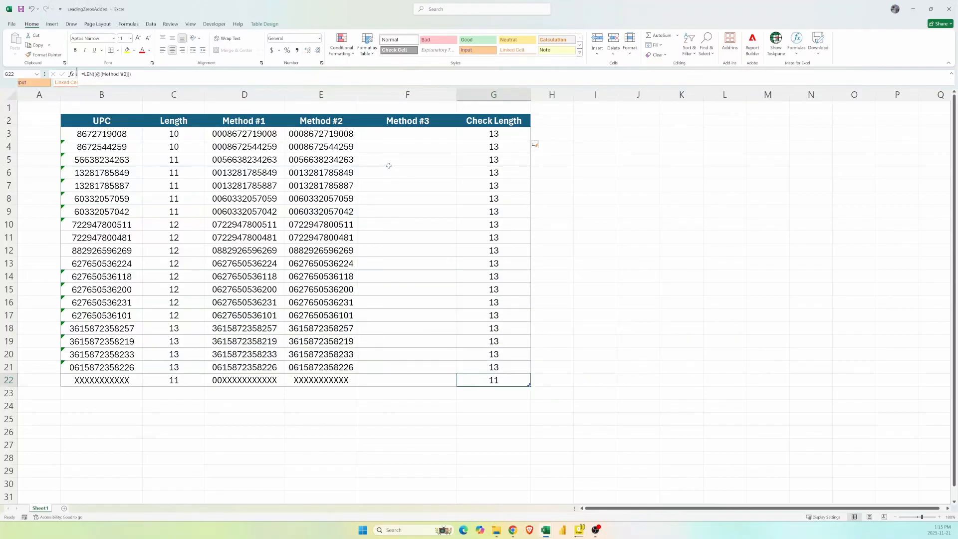
Fill Method #3 with a REPT formula repeating "0" 13 minus the UPC's length times.
{"action": "left_click", "coordinate": [385, 132]}
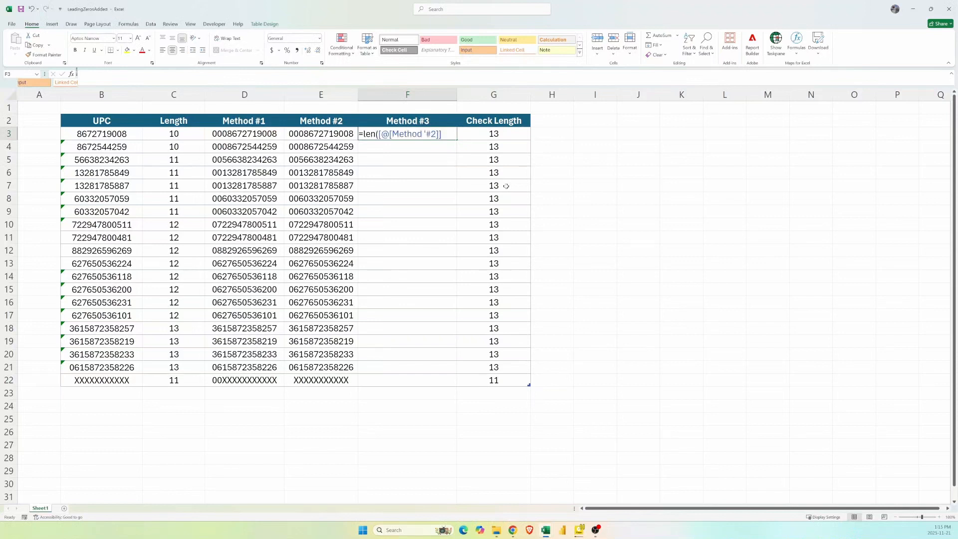
{"action": "type", "text": "=rept("}
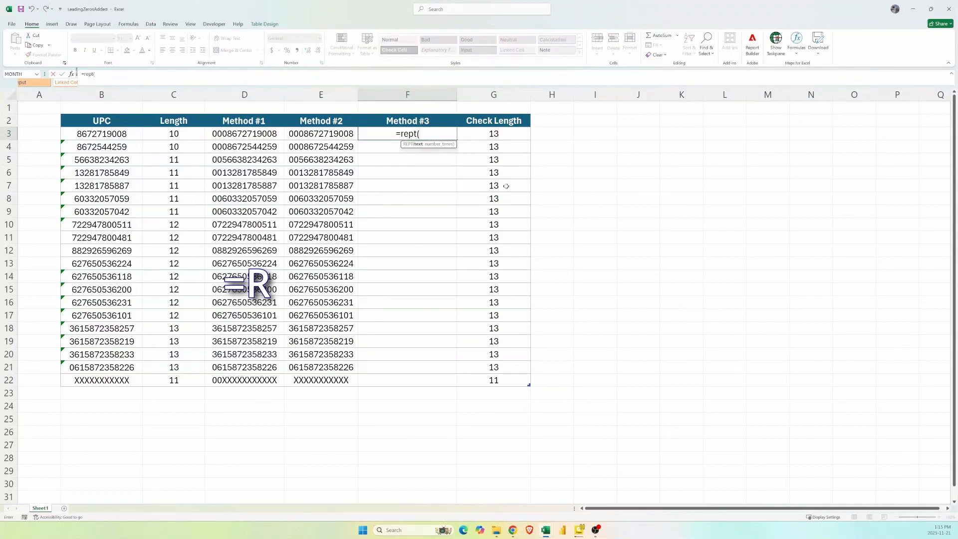
{"action": "type", "text": "\""}
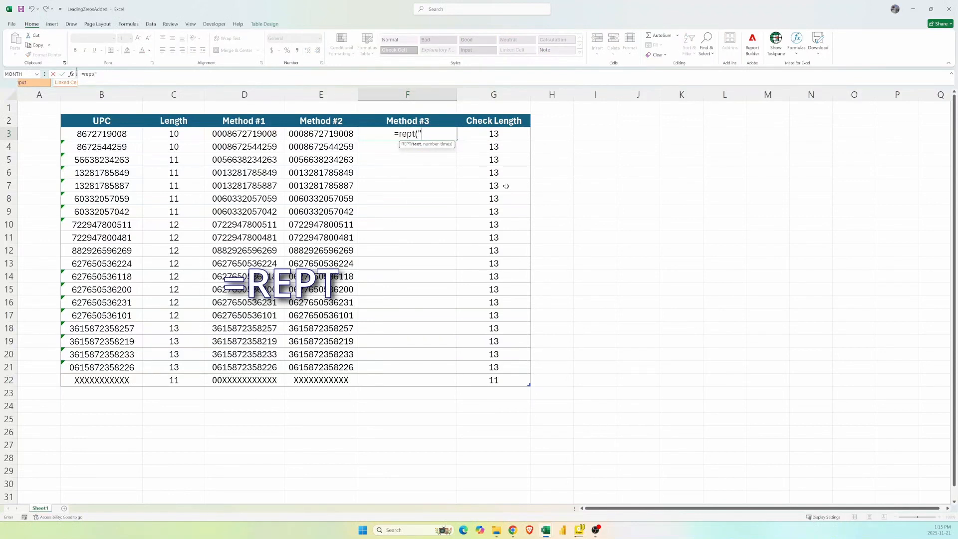
{"action": "type", "text": "0\""}
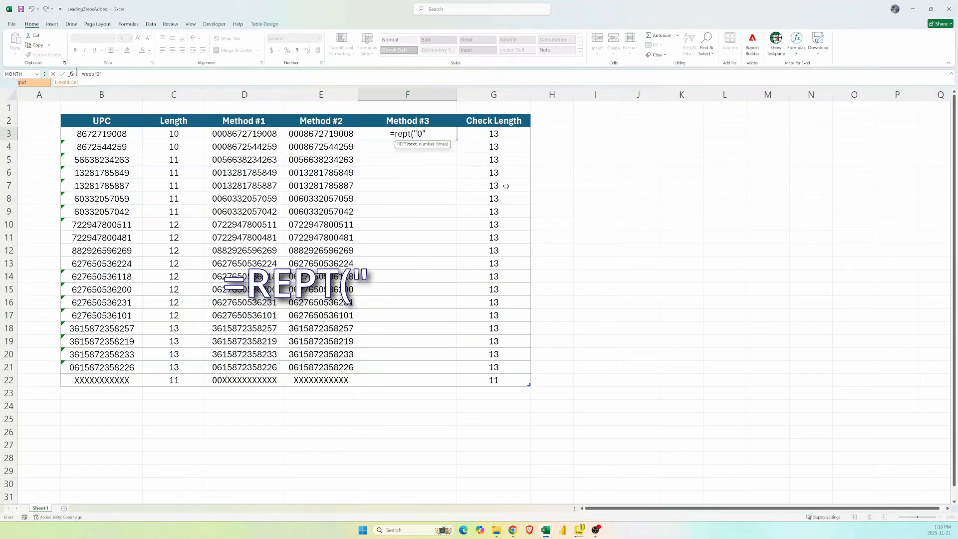
{"action": "type", "text": ","}
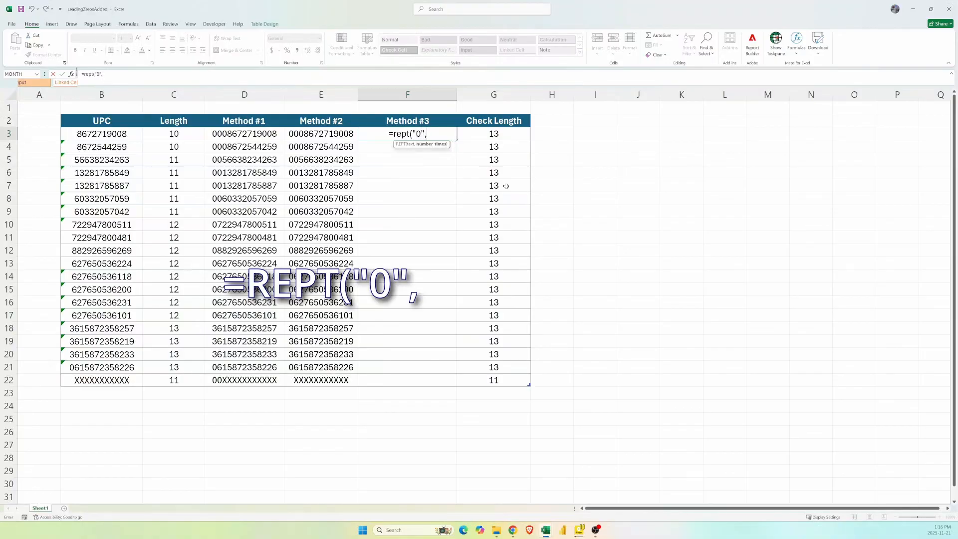
{"action": "type", "text": "13-"}
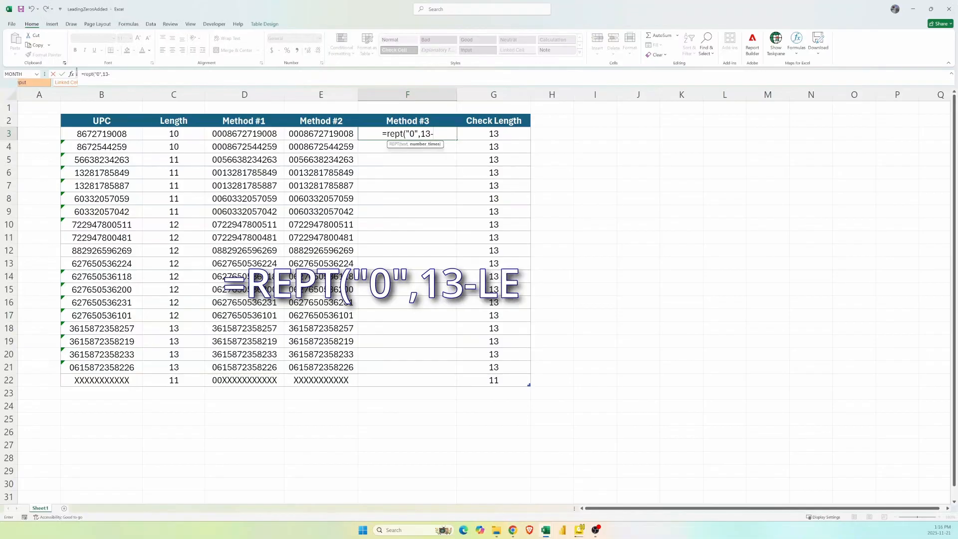
{"action": "type", "text": "len("}
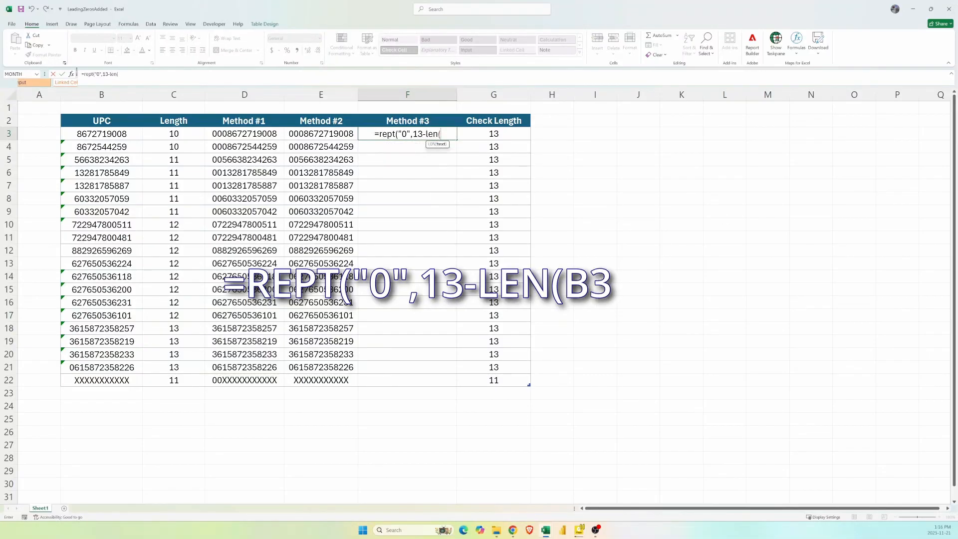
{"action": "left_click", "coordinate": [103, 133]}
{"action": "type", "text": "))"}
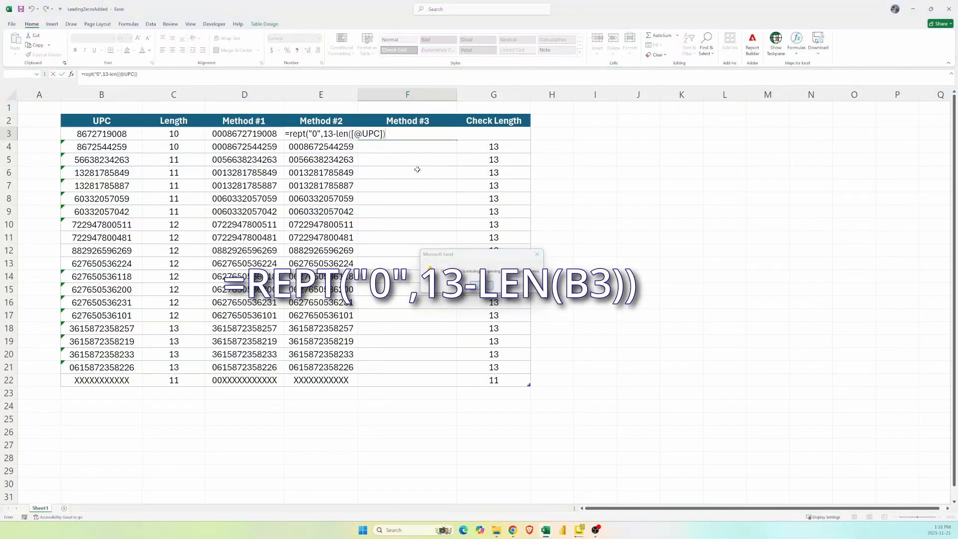
{"action": "key", "text": "Return"}
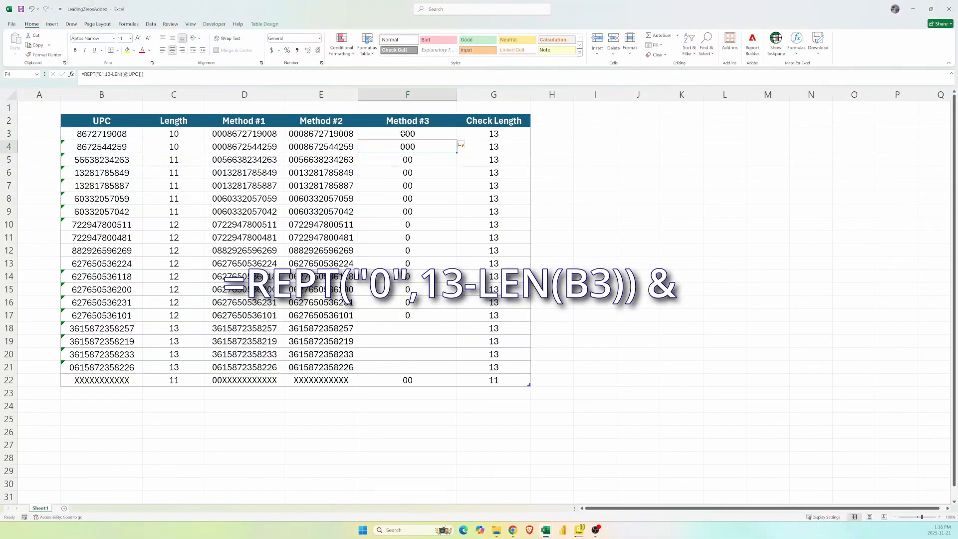
Append the UPC to the Method #3 REPT formula with & so it returns the padded code.
{"action": "left_click_drag", "start_coordinate": [408, 134], "coordinate": [402, 315]}
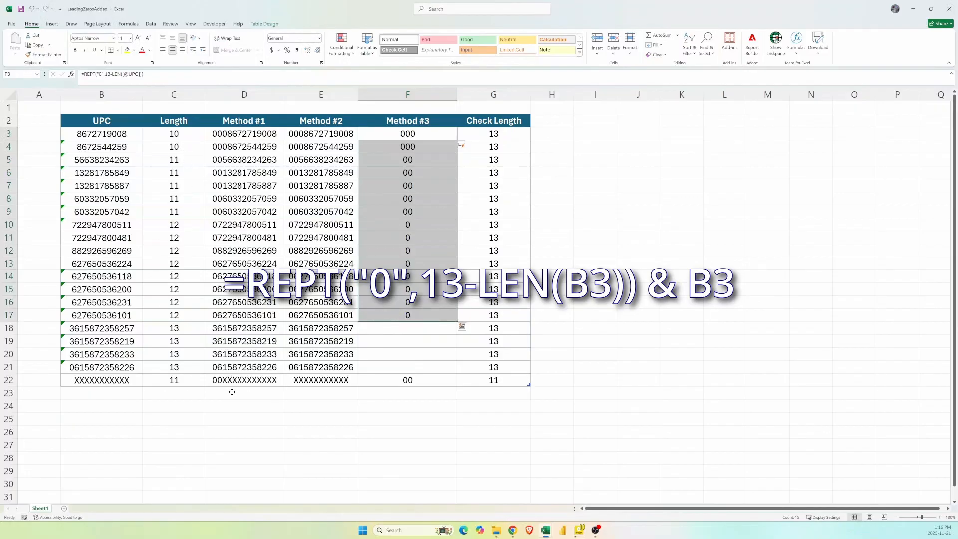
{"action": "left_click", "coordinate": [374, 134]}
{"action": "key", "text": "F2"}
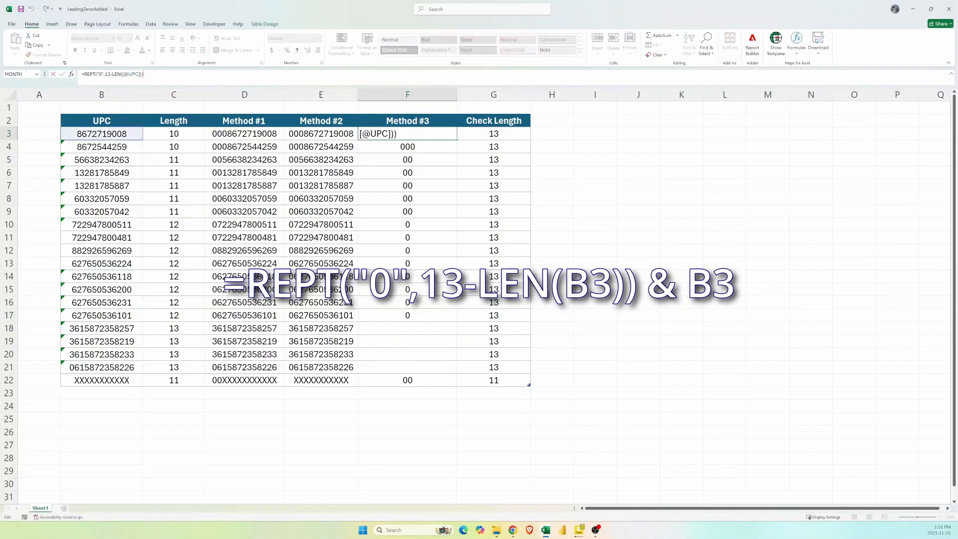
{"action": "type", "text": "&"}
{"action": "left_click", "coordinate": [130, 133]}
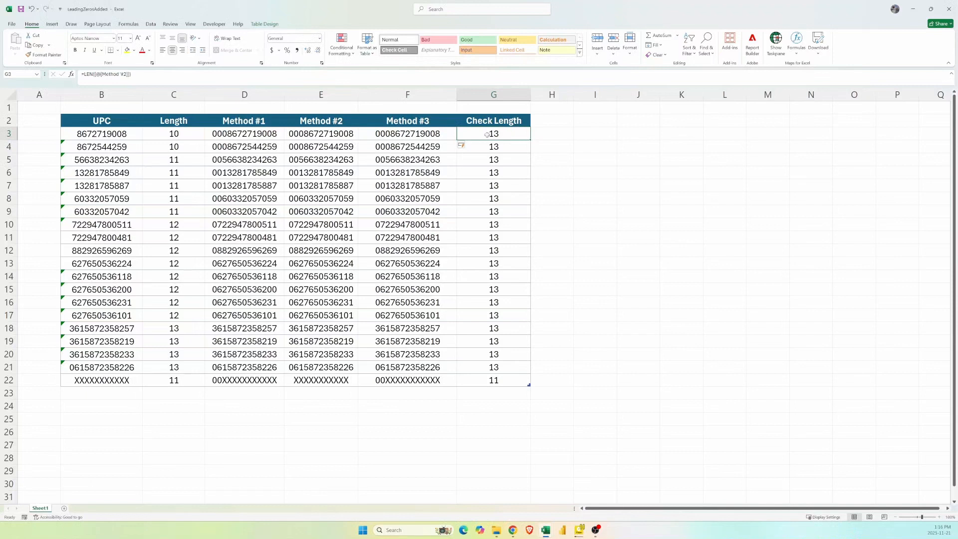
Change the Check Length column's LEN formula to measure each row's Method #3 result.
{"action": "type", "text": "=len("}
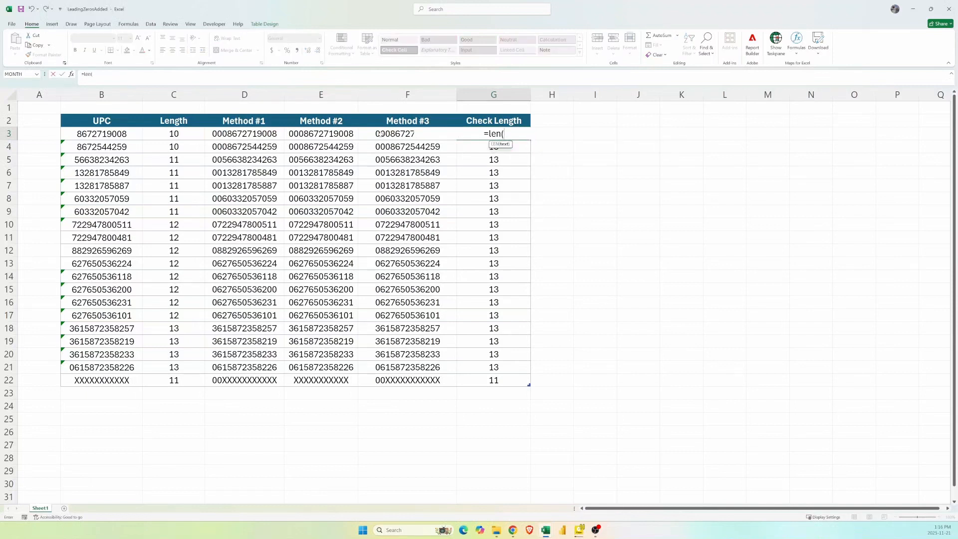
{"action": "left_click", "coordinate": [415, 132]}
{"action": "key", "text": "Return"}
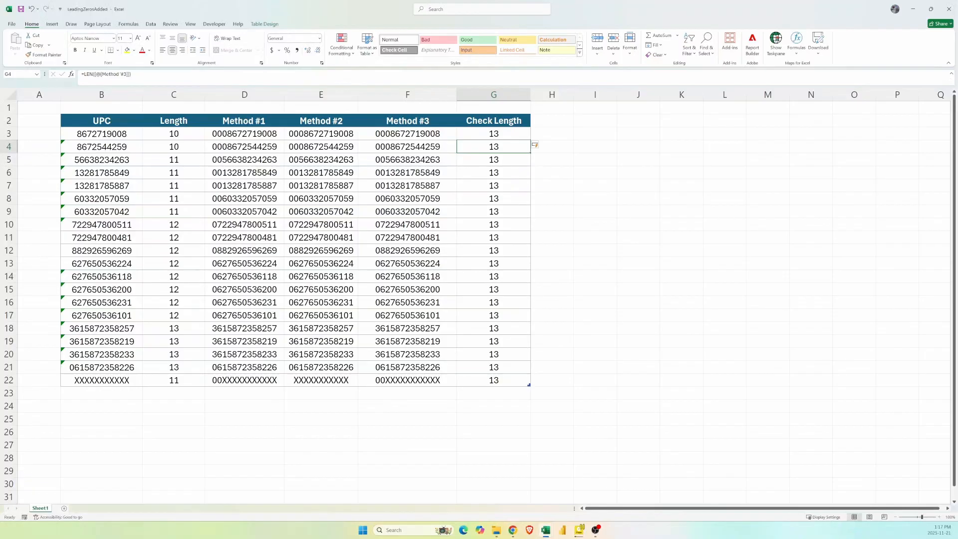
Compare the first-row formulas of Method #1, Method #2 and Method #3.
{"action": "left_click", "coordinate": [237, 139]}
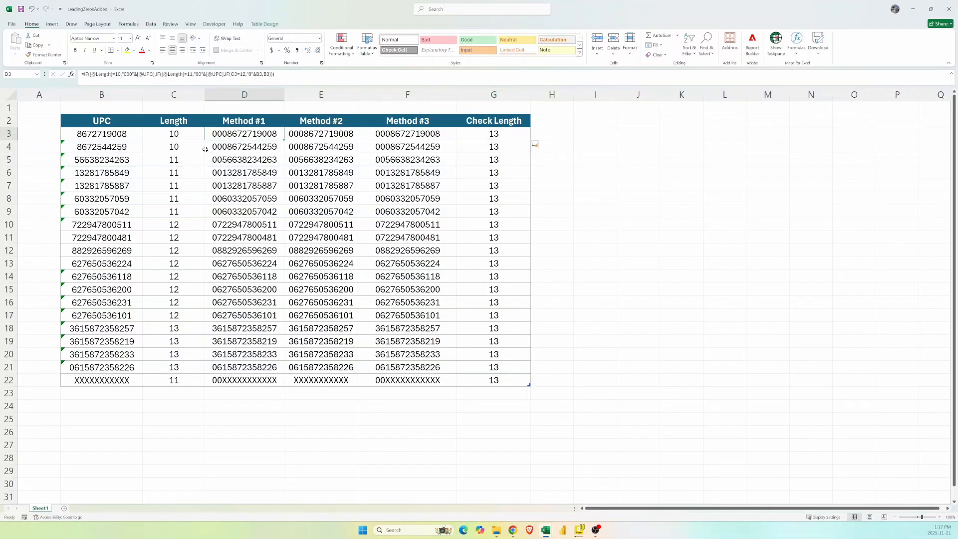
{"action": "left_click", "coordinate": [300, 136]}
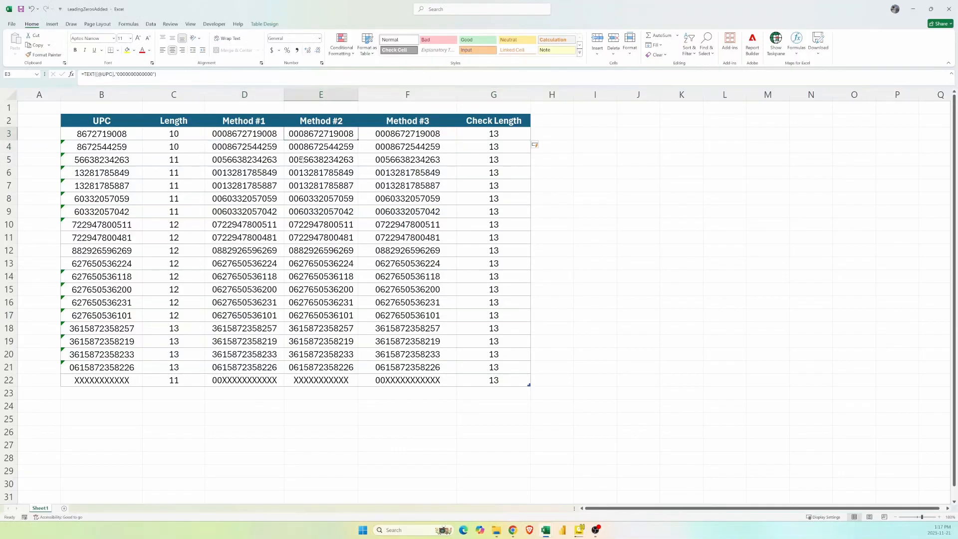
{"action": "left_click", "coordinate": [387, 134]}
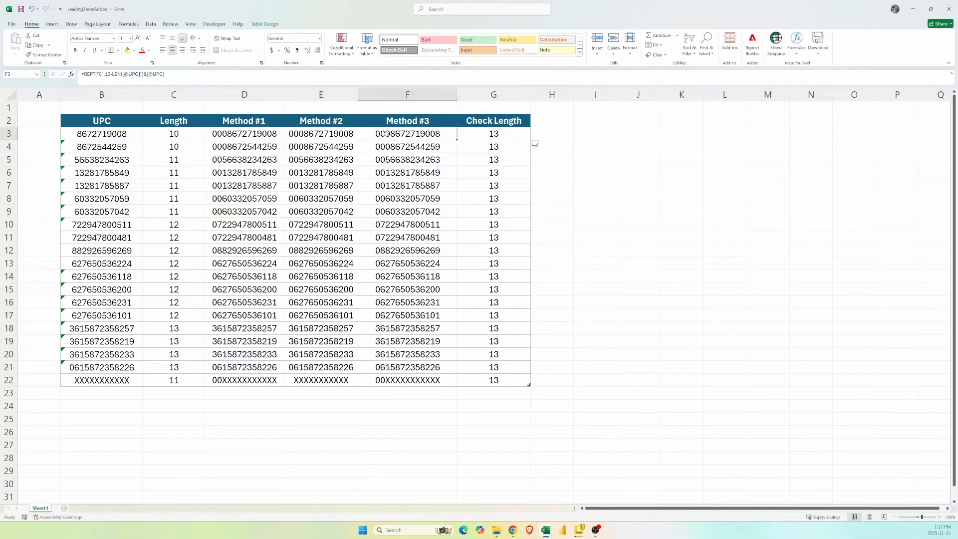